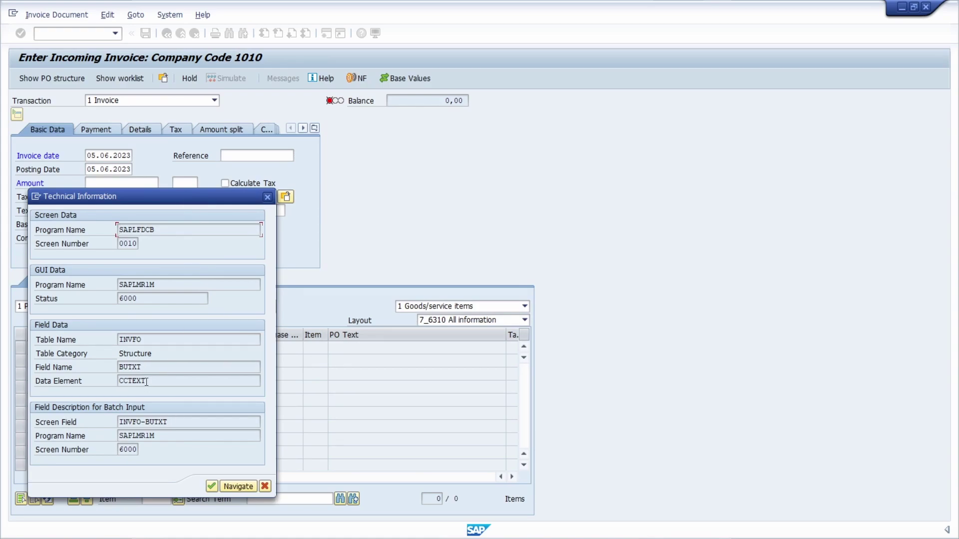
Drill from data element CCTEXT into domain CHAR50, then go back twice to the invoice's technical details
double_click(146, 381)
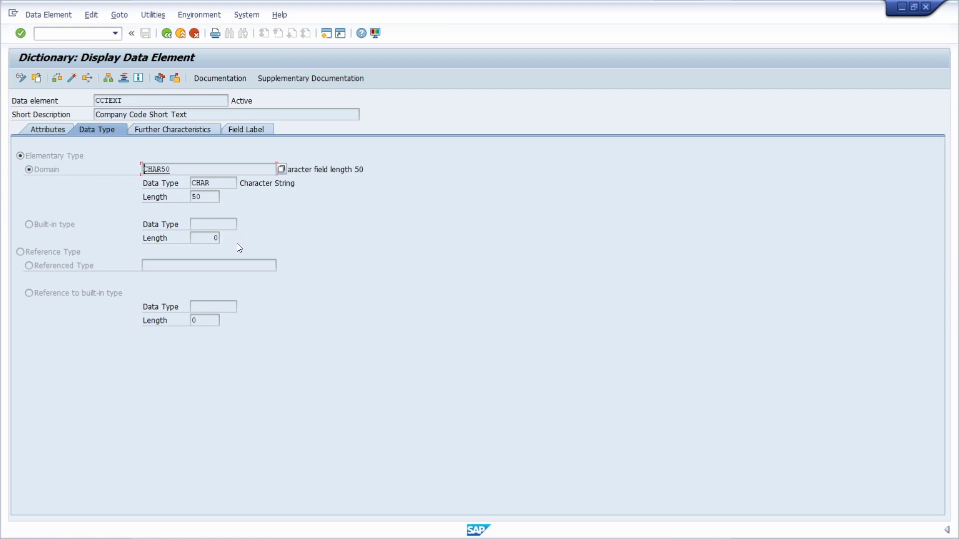
double_click(169, 169)
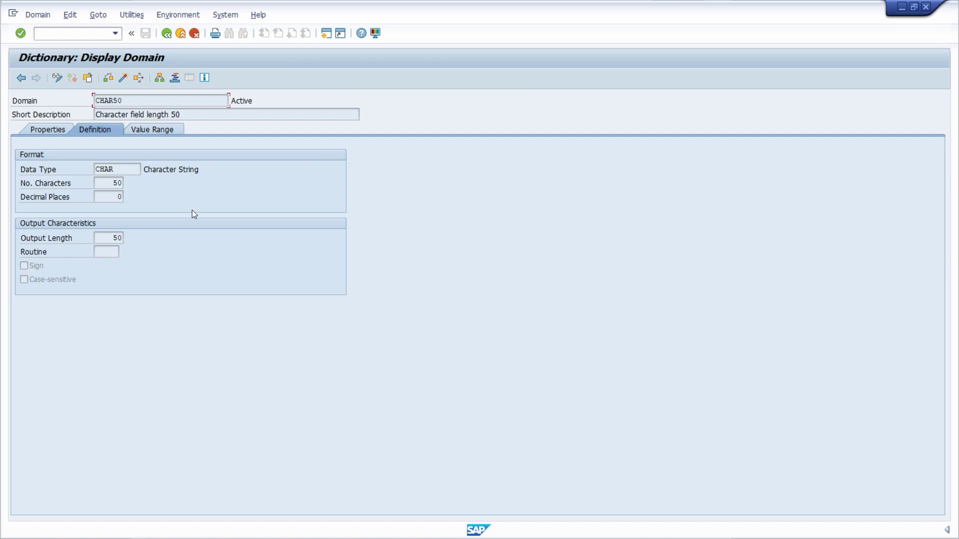
click(167, 34)
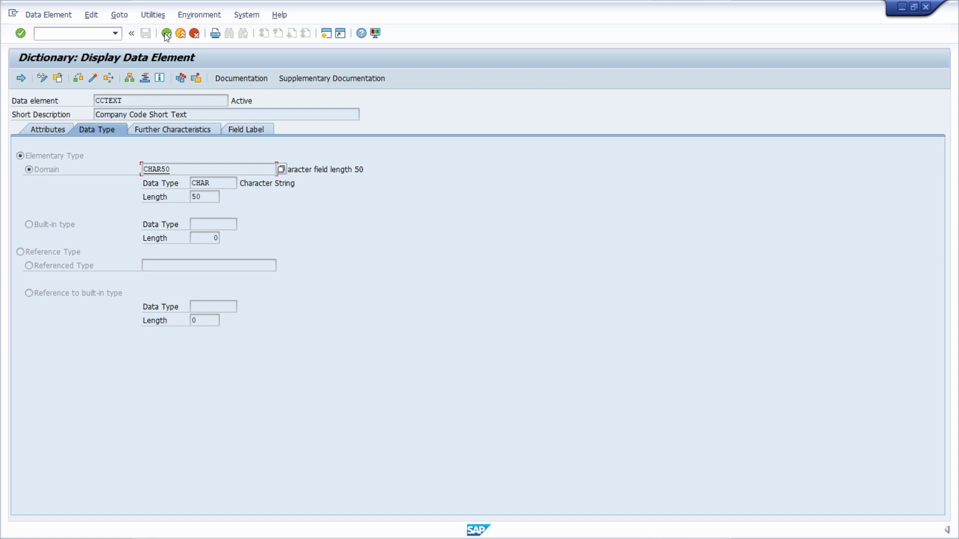
click(166, 34)
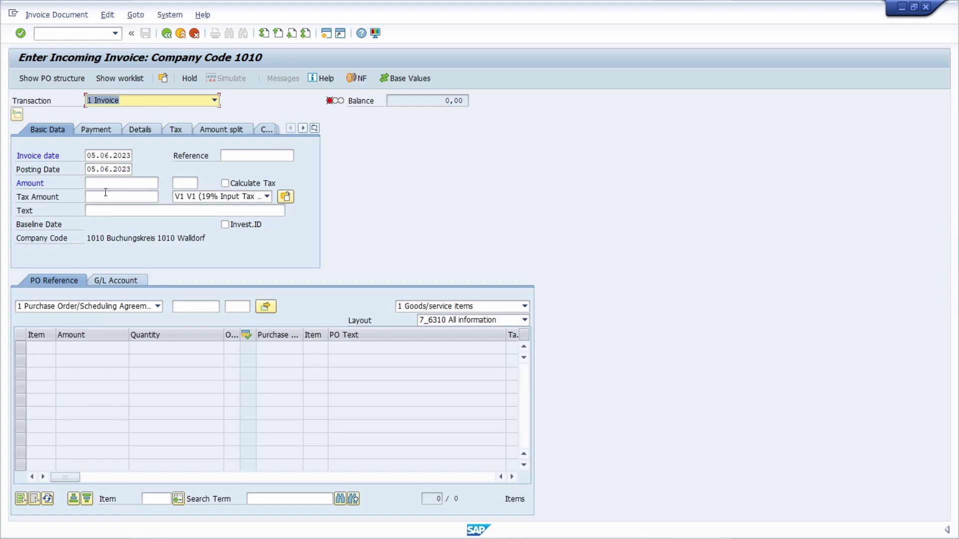
Show the Company Code field's technical information: structure INVFO, field BUTXT, data element CCTEXT
click(125, 238)
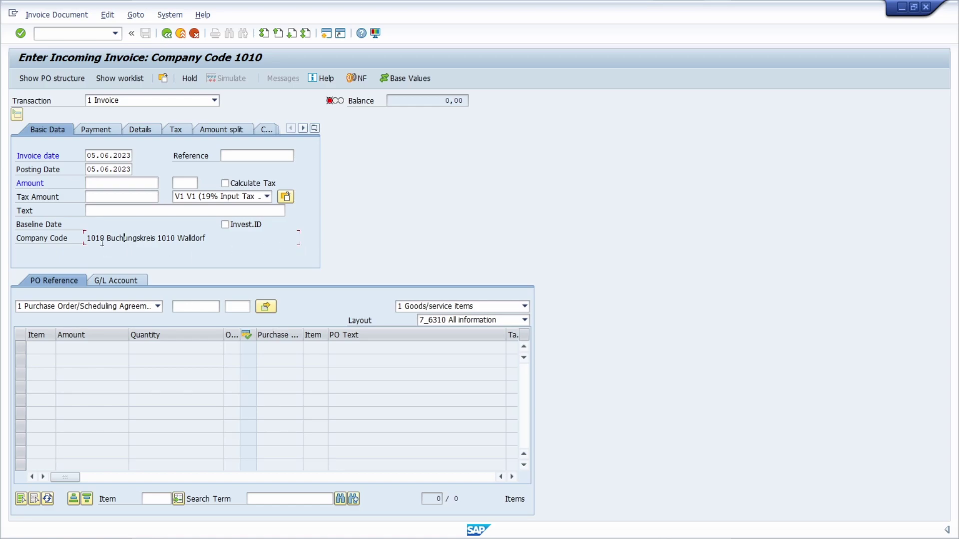
key(F1)
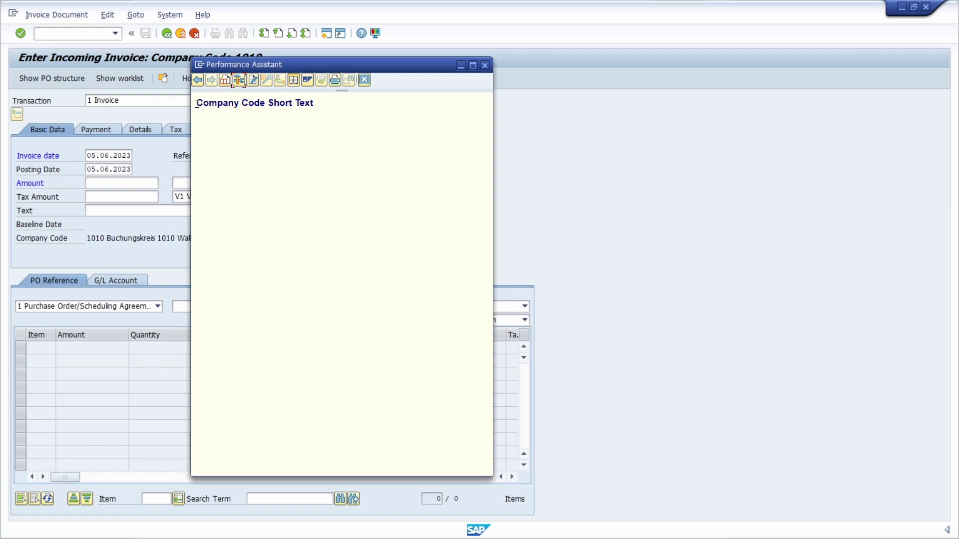
drag(199, 104, 312, 111)
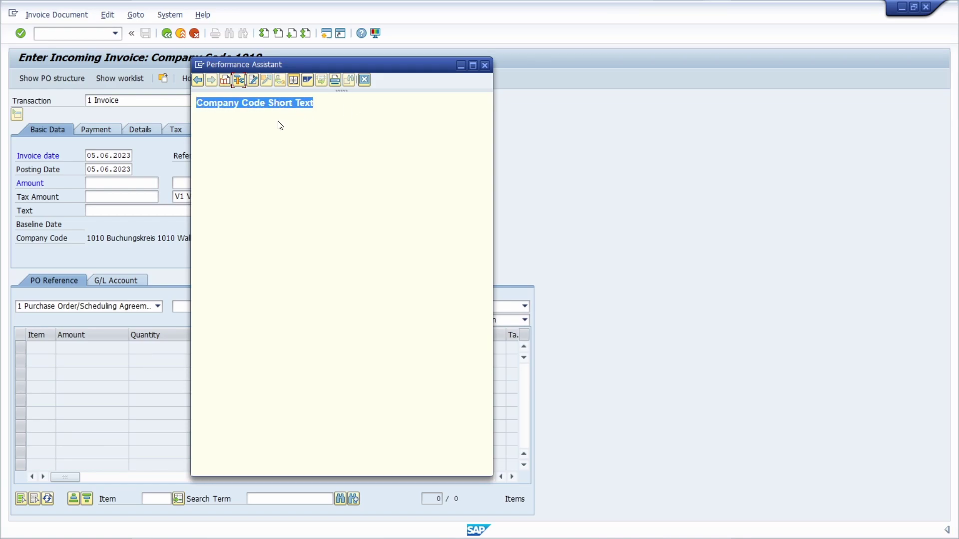
click(265, 126)
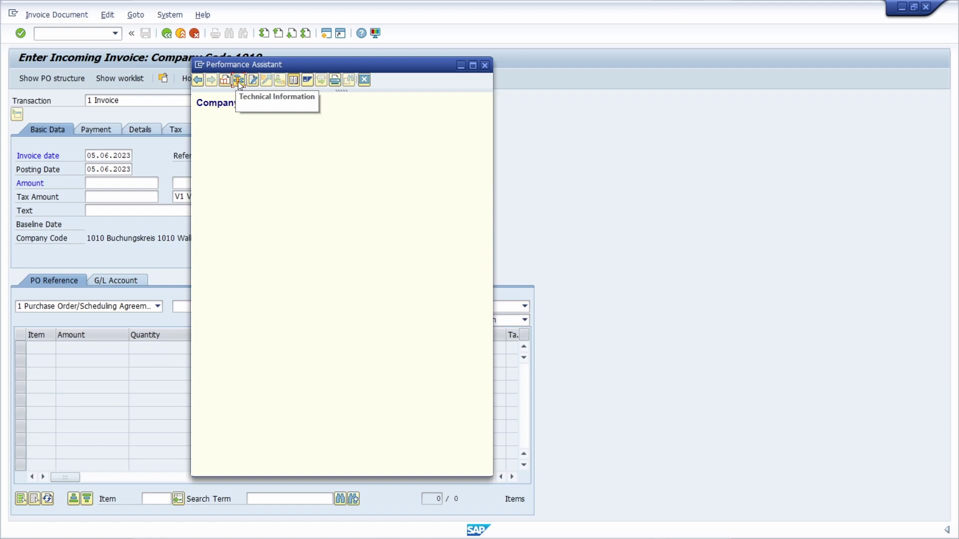
click(237, 82)
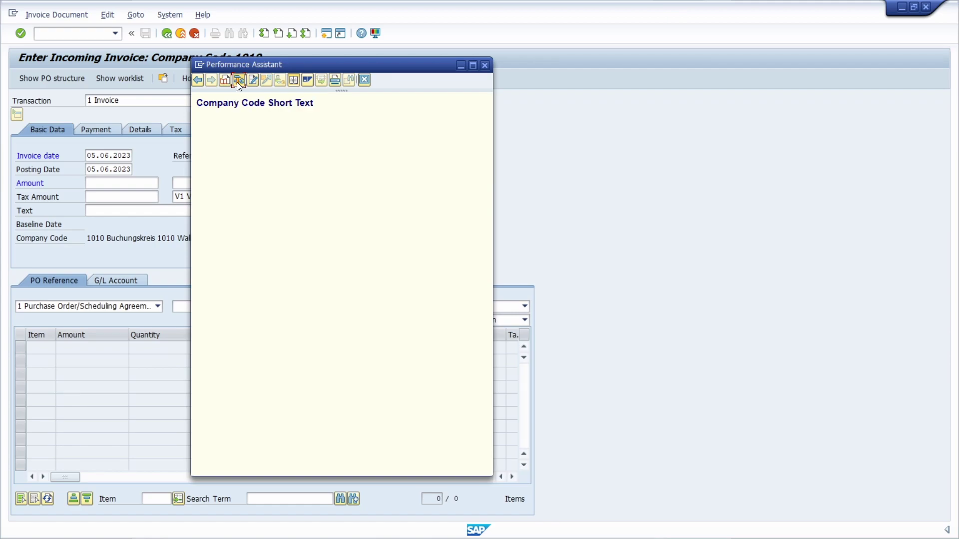
Move the Technical Information popup up and right, then place the cursor in the Data Element value CCTEXT
drag(184, 201, 273, 121)
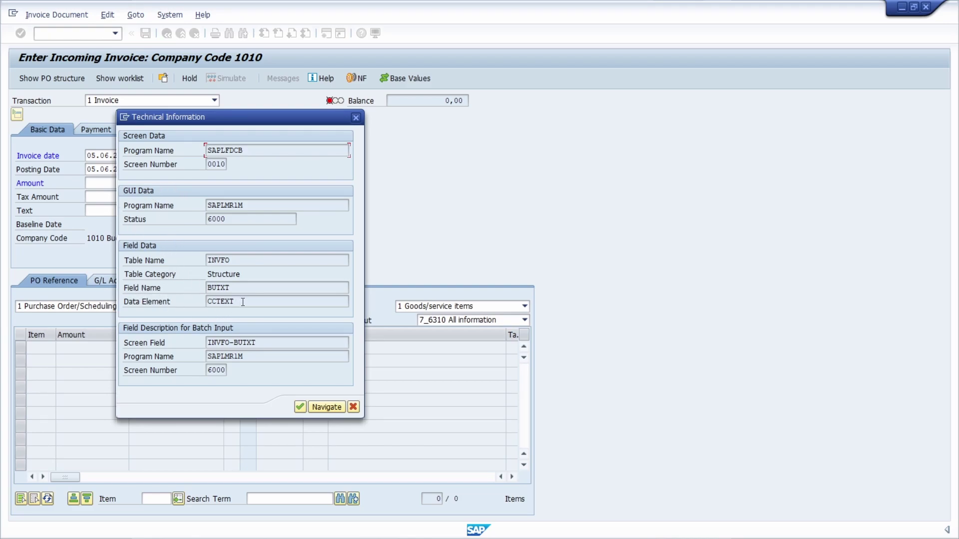
click(167, 301)
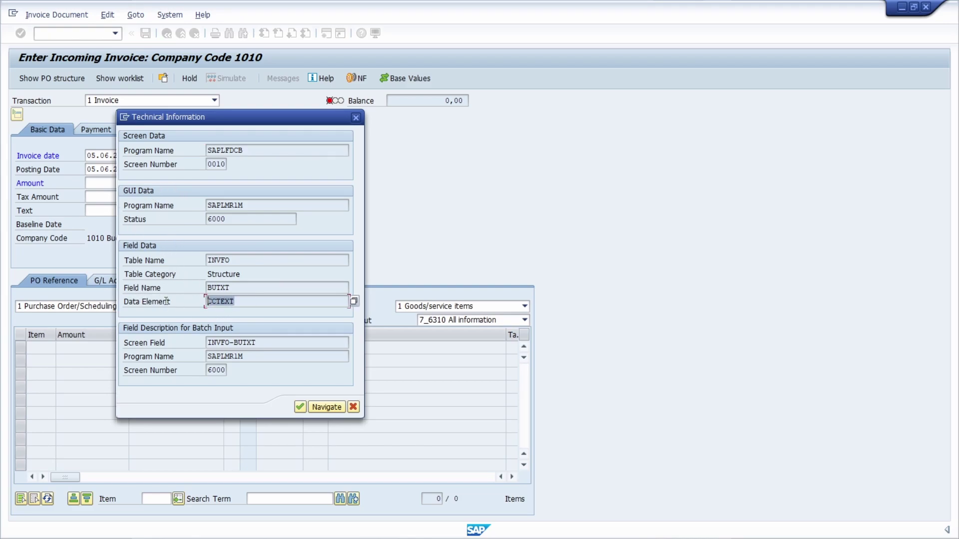
click(248, 301)
Open data element CCTEXT (Company Code Short Text, domain CHAR50) in the ABAP Dictionary
double_click(225, 302)
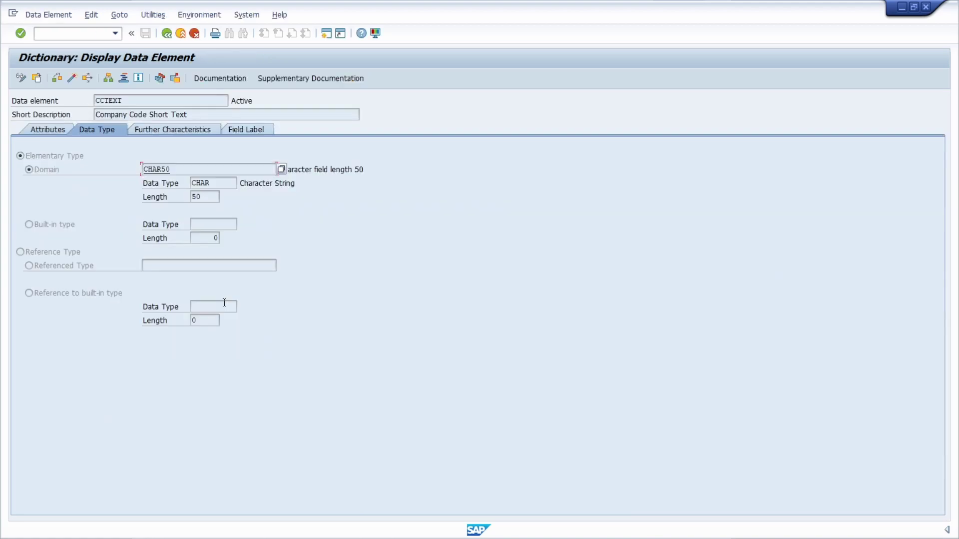
Return to the invoice's technical details and start a new GUI session window from the popup
click(167, 33)
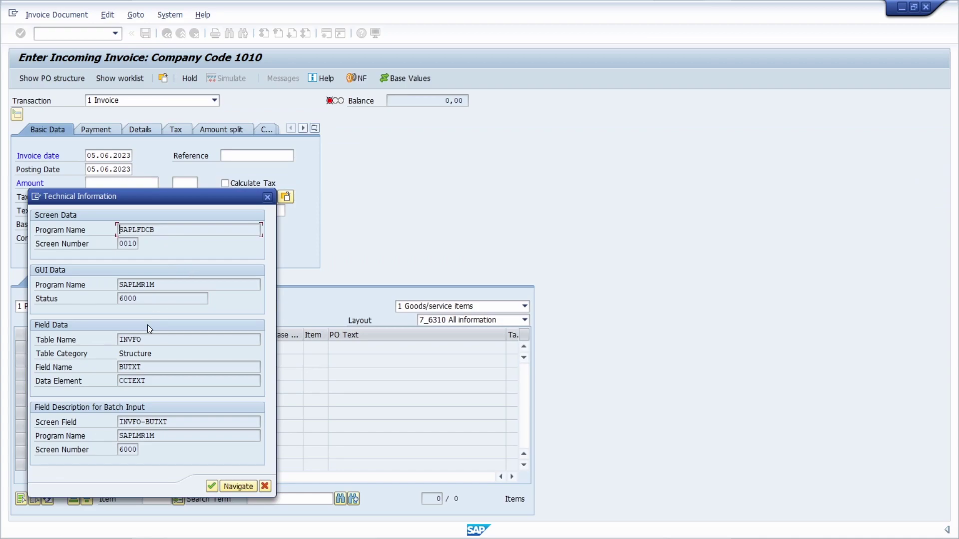
double_click(147, 381)
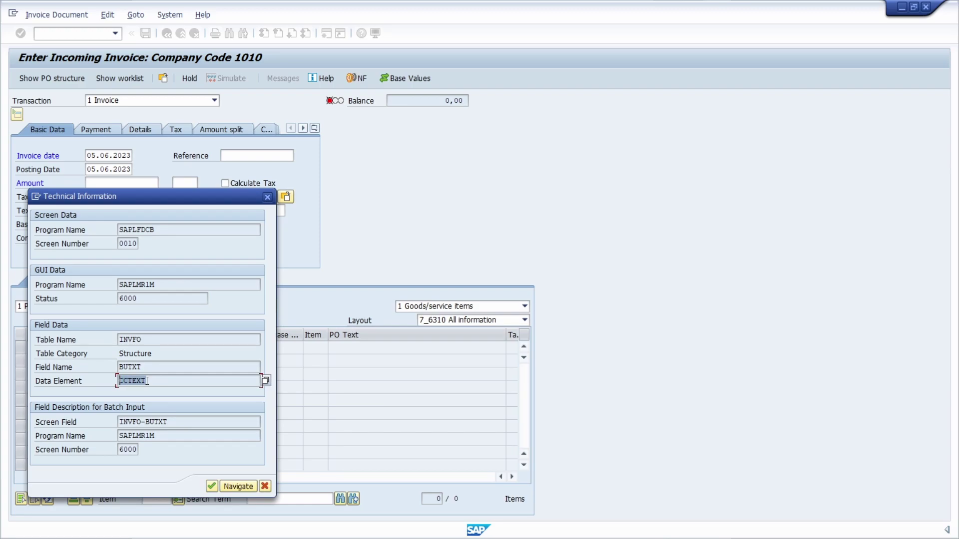
click(35, 196)
click(70, 243)
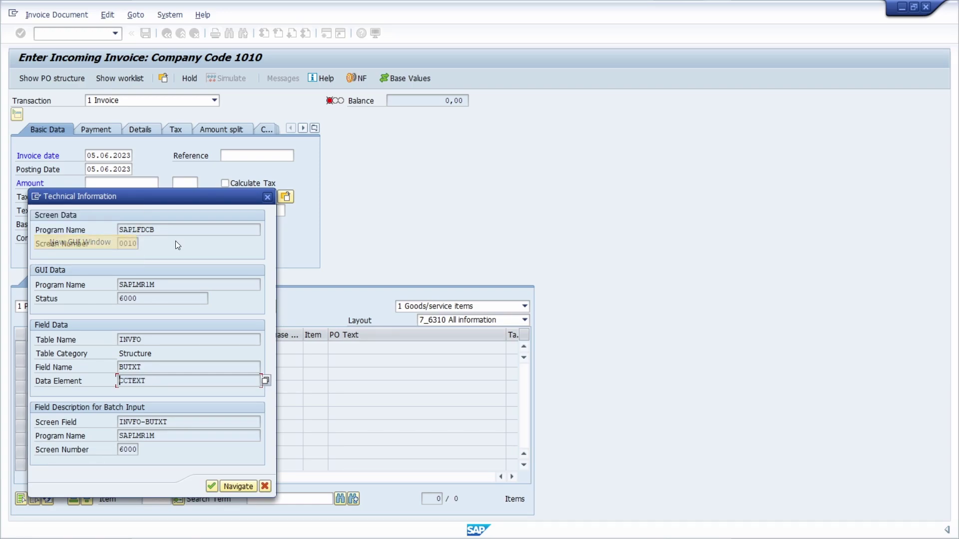
In SE11, display data type CCTEXT, showing domain CHAR50 with type CHAR, length 50
text(se11)
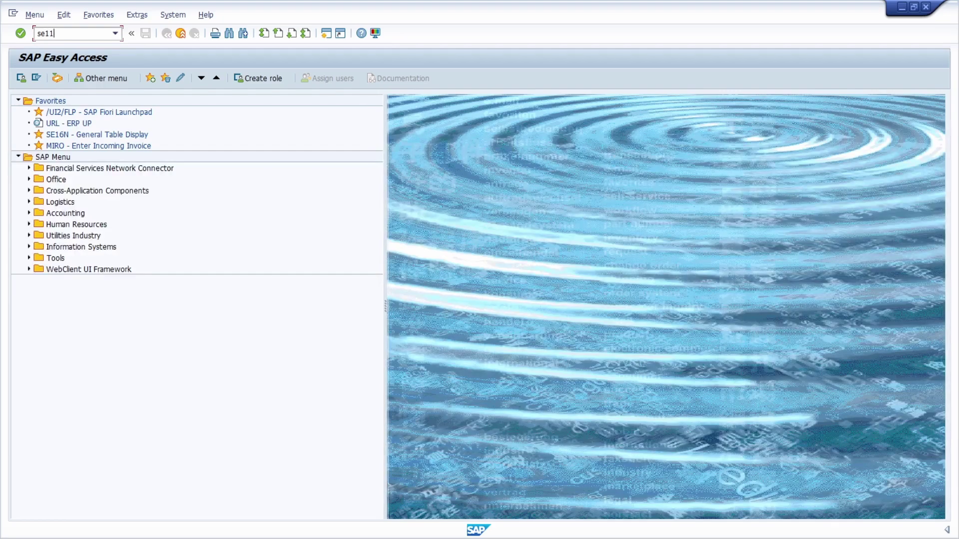
key(Return)
click(122, 171)
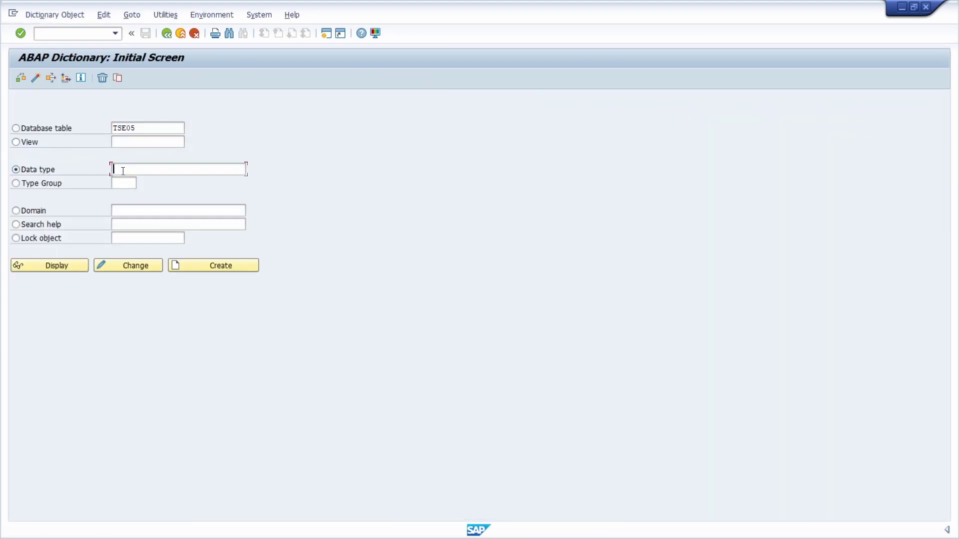
text(CCTEXT)
click(72, 266)
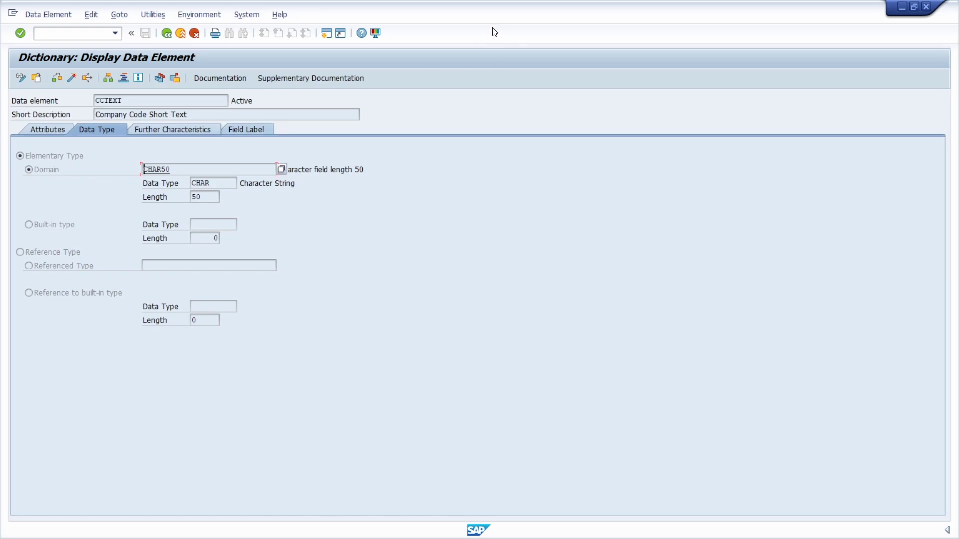
Close the extra session and reopen data element CCTEXT from the invoice's technical details
click(926, 8)
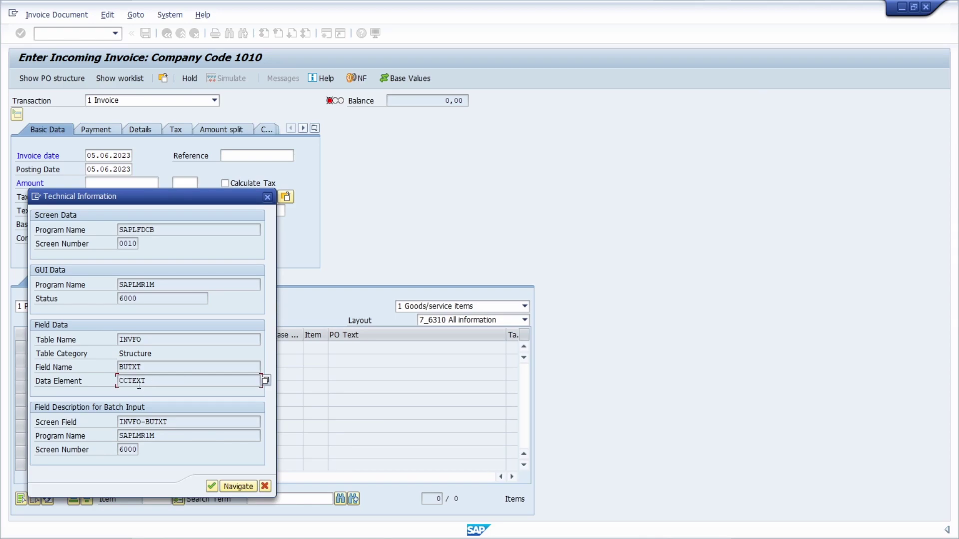
double_click(138, 381)
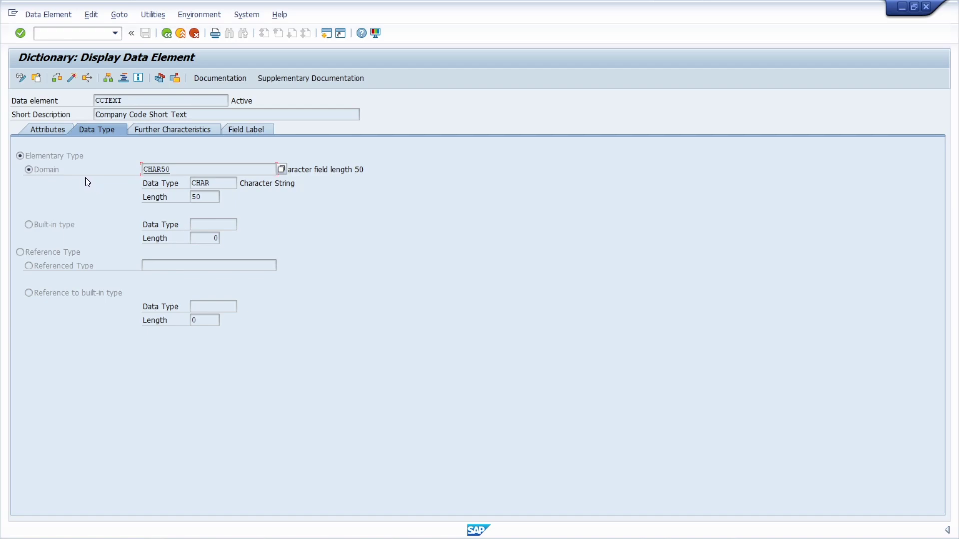
Open domain CHAR50 from data element CCTEXT, then return to the technical information for field BUTXT
double_click(161, 169)
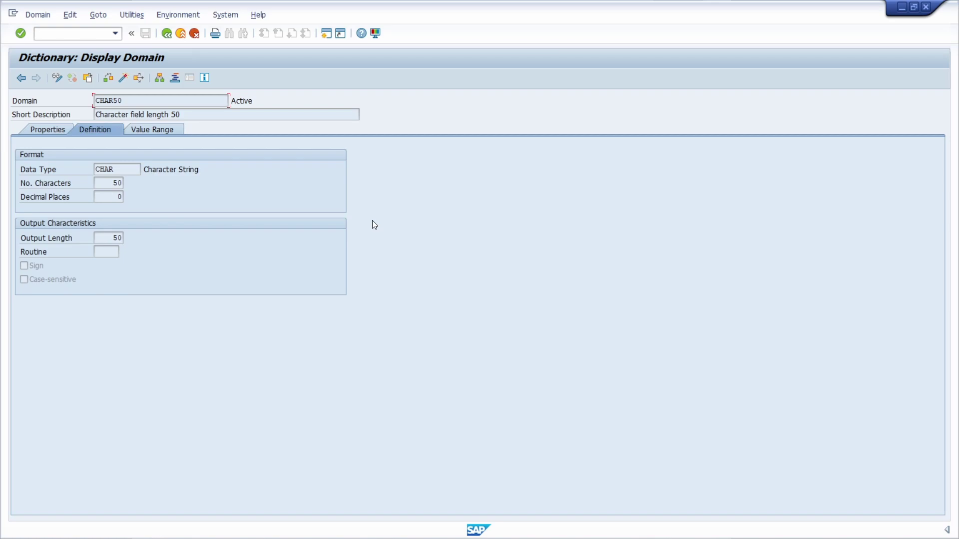
key(F3)
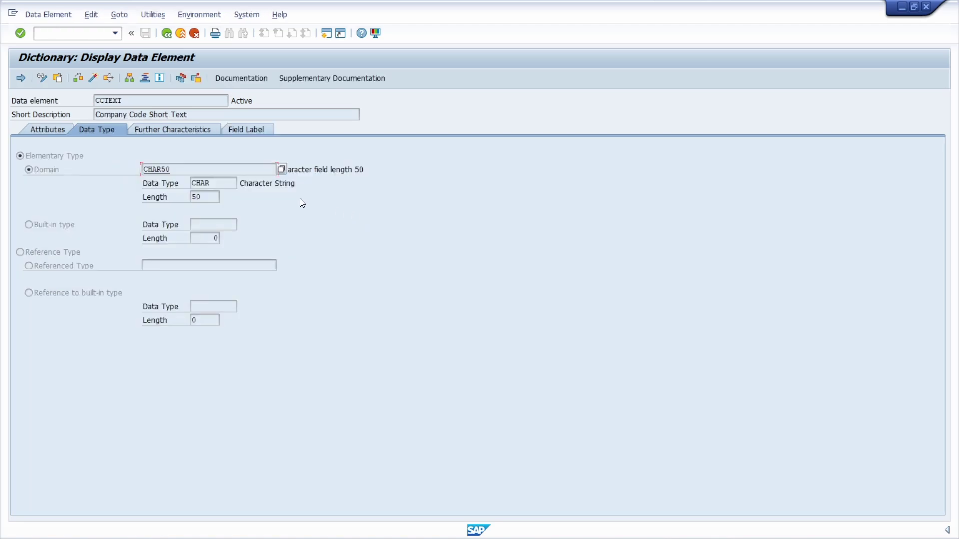
double_click(178, 169)
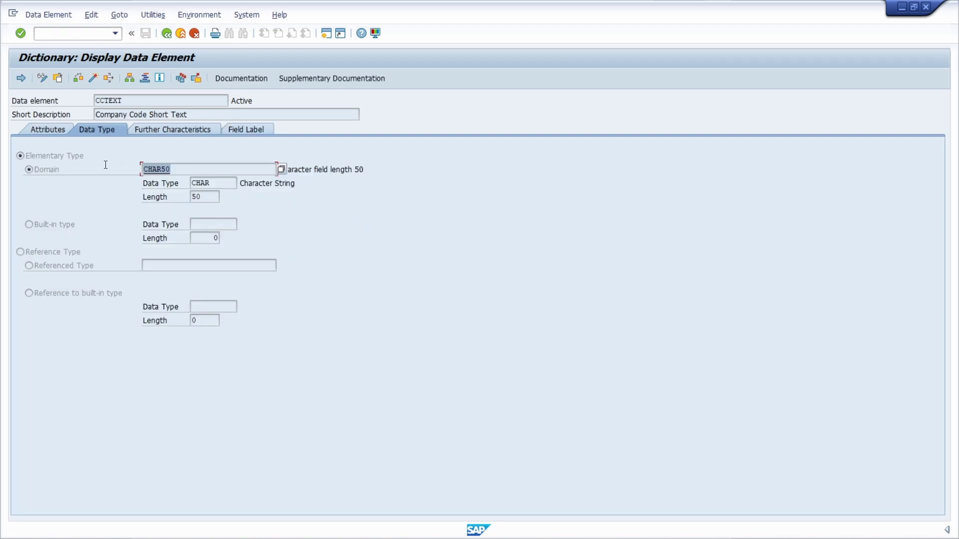
click(193, 170)
double_click(173, 170)
double_click(166, 171)
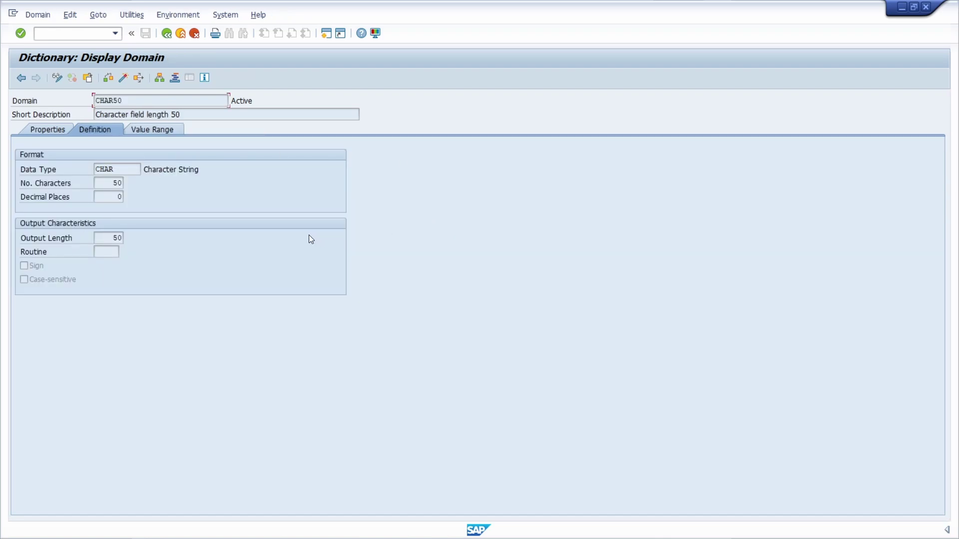
key(F3)
key(F3)
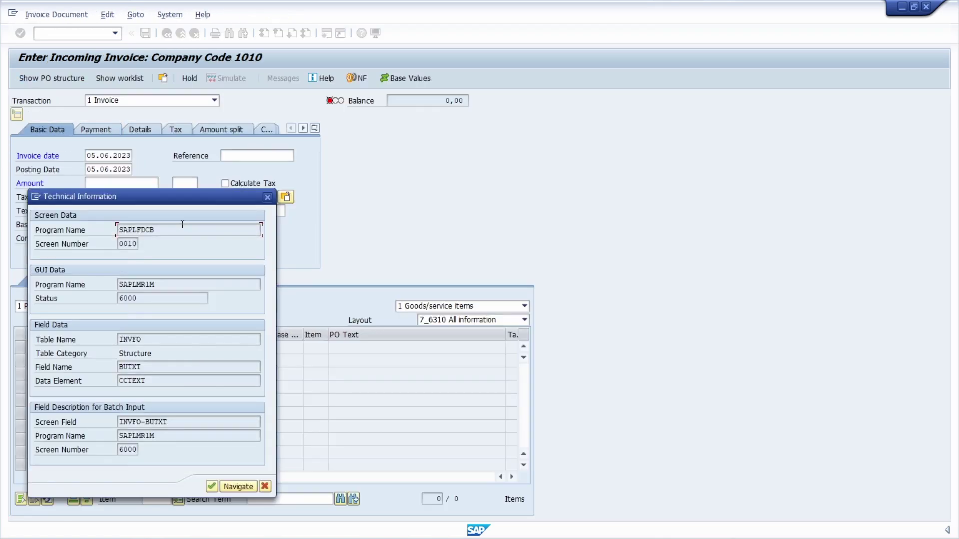
double_click(161, 381)
click(151, 381)
double_click(135, 368)
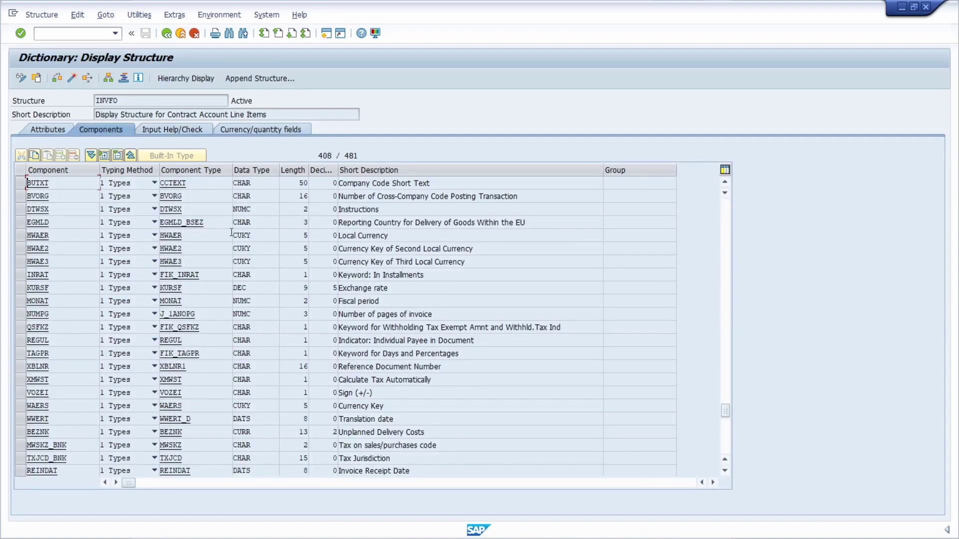
key(F3)
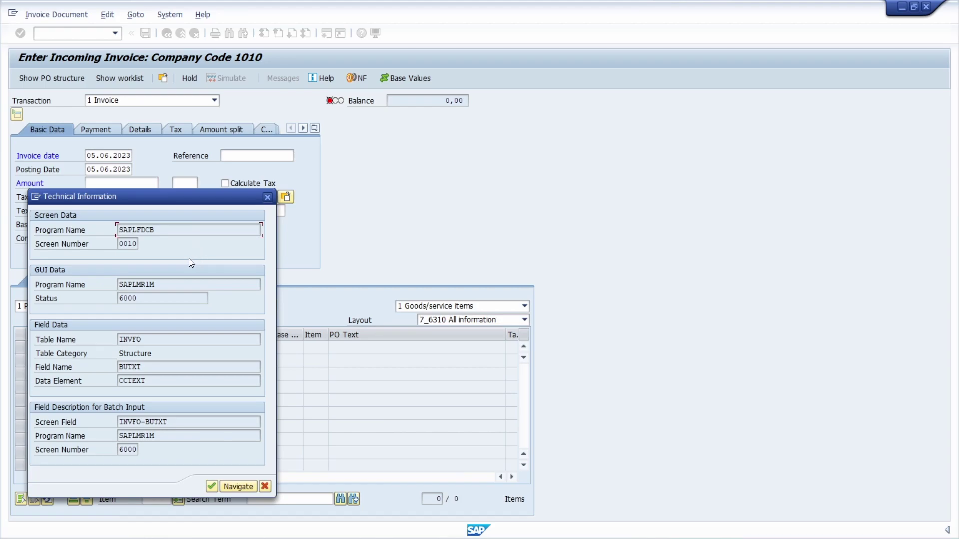
Close the technical information and help popups, then run /nme23n to display the standard purchase order
click(267, 198)
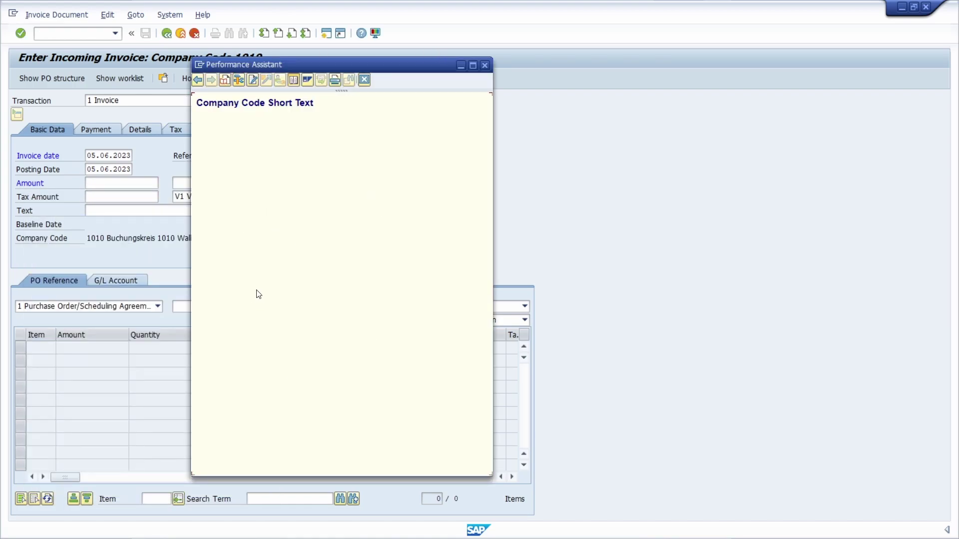
click(484, 65)
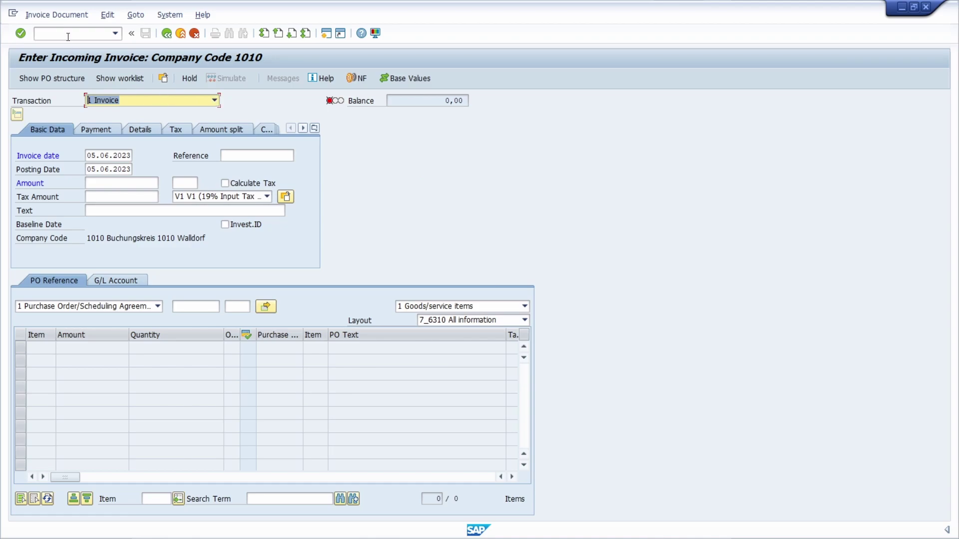
click(67, 37)
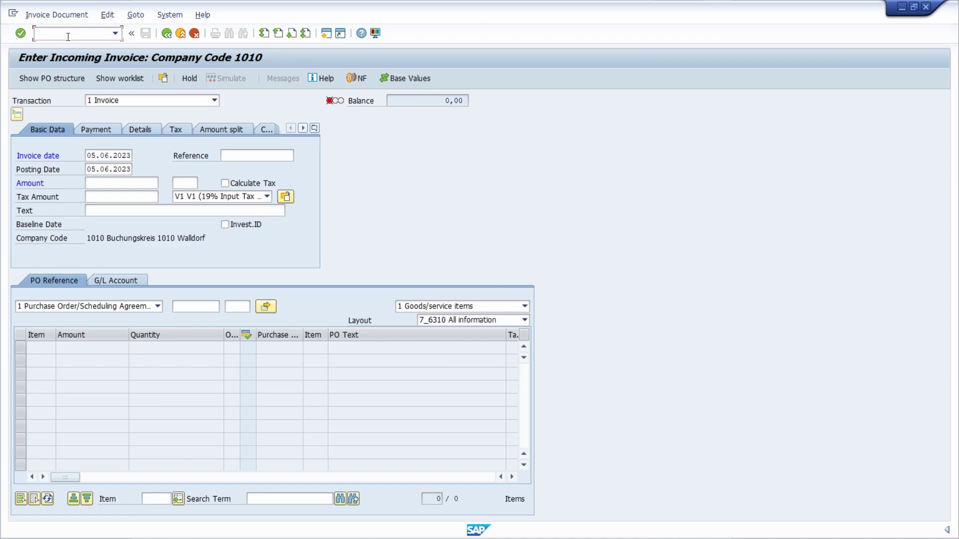
text(/nme23n)
key(Return)
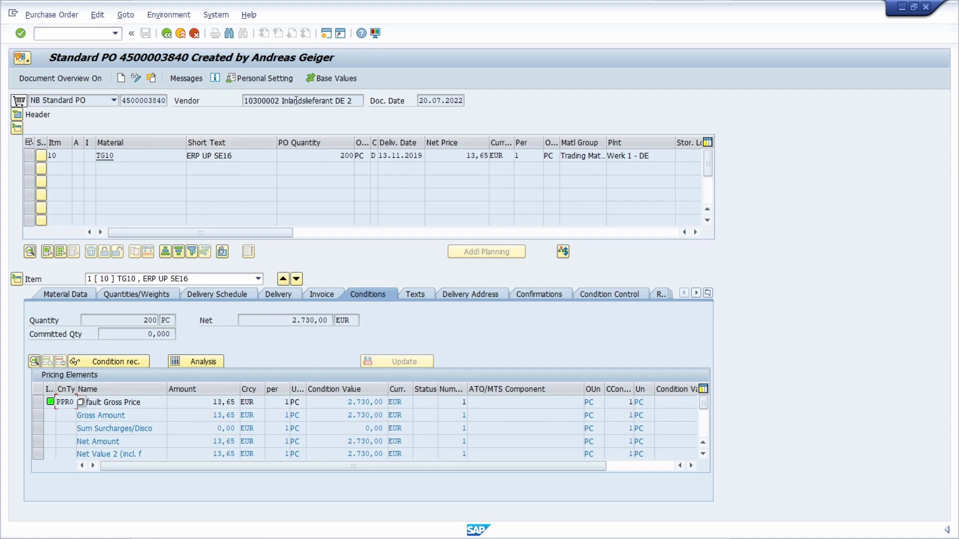
Check the supplier's business partner details, then open material TG10 from item 10 in MM03
double_click(269, 100)
click(141, 160)
click(129, 157)
click(116, 154)
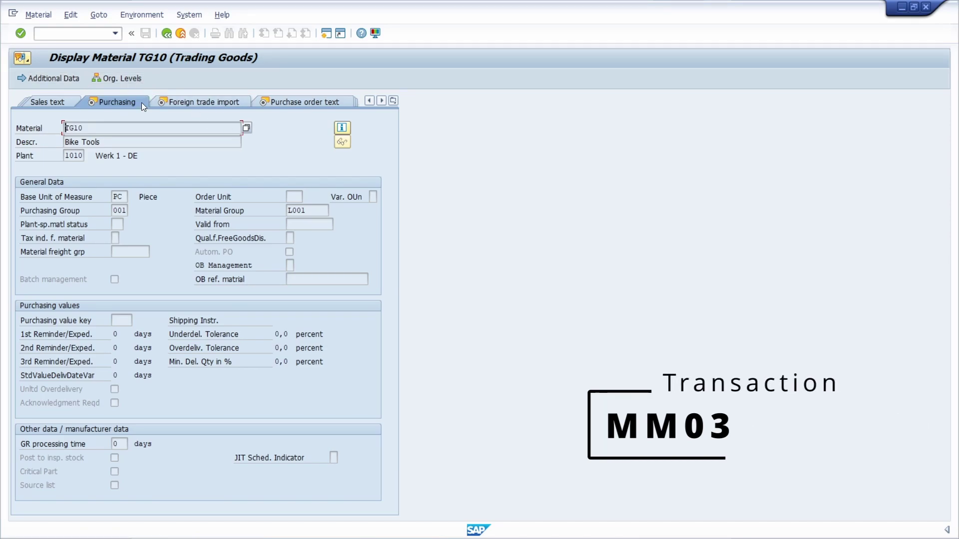
Go back from material TG10 to the purchase order and select item 10's short text cell
key(F3)
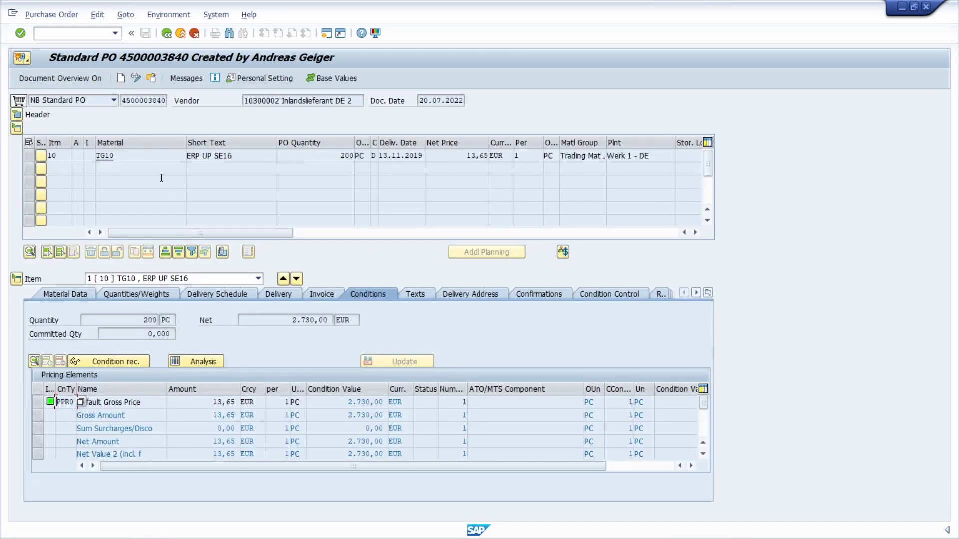
click(227, 156)
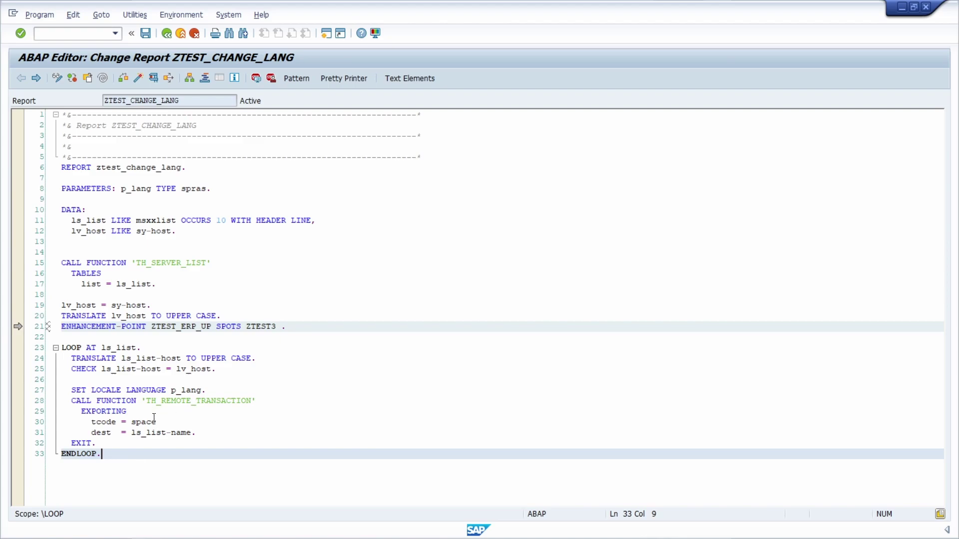
drag(176, 369, 212, 368)
click(218, 369)
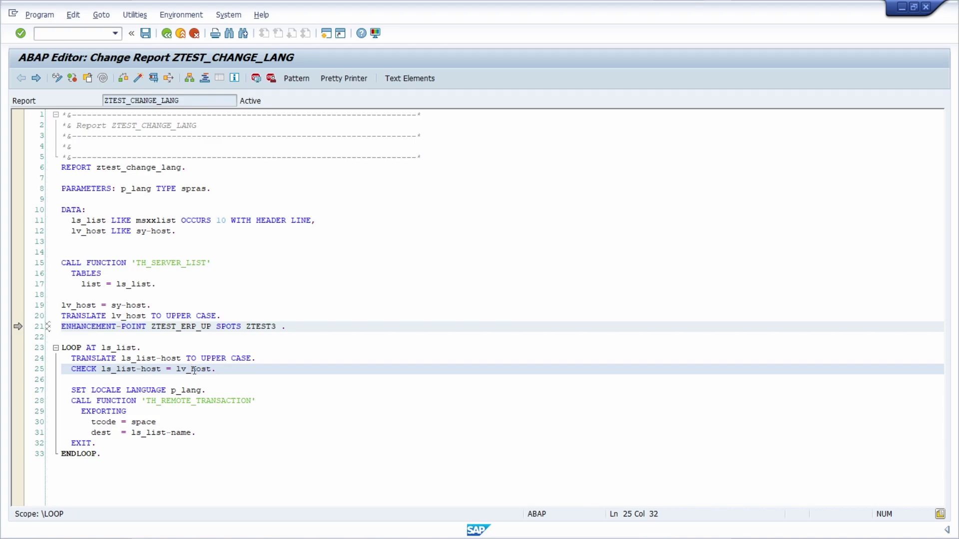
scroll(193, 370, down, 2)
click(73, 168)
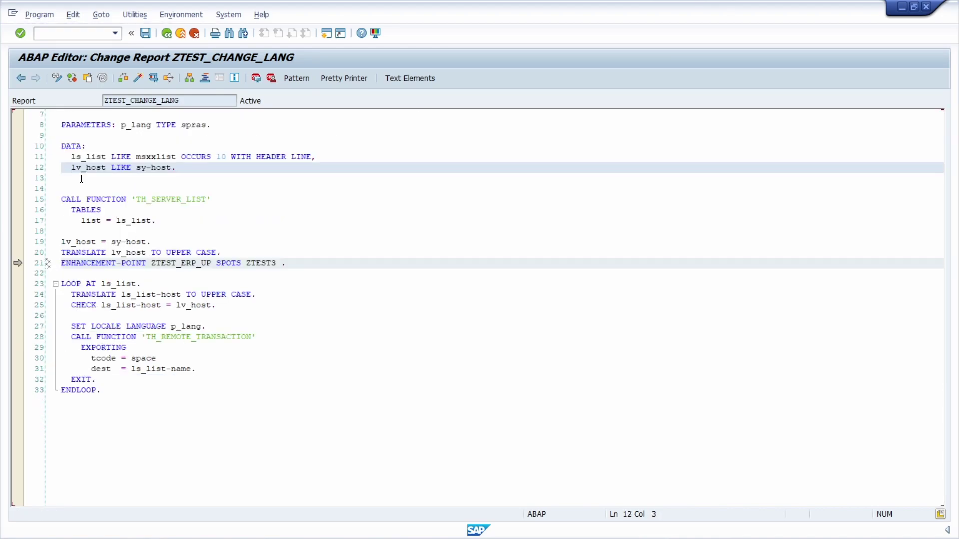
drag(73, 167, 191, 170)
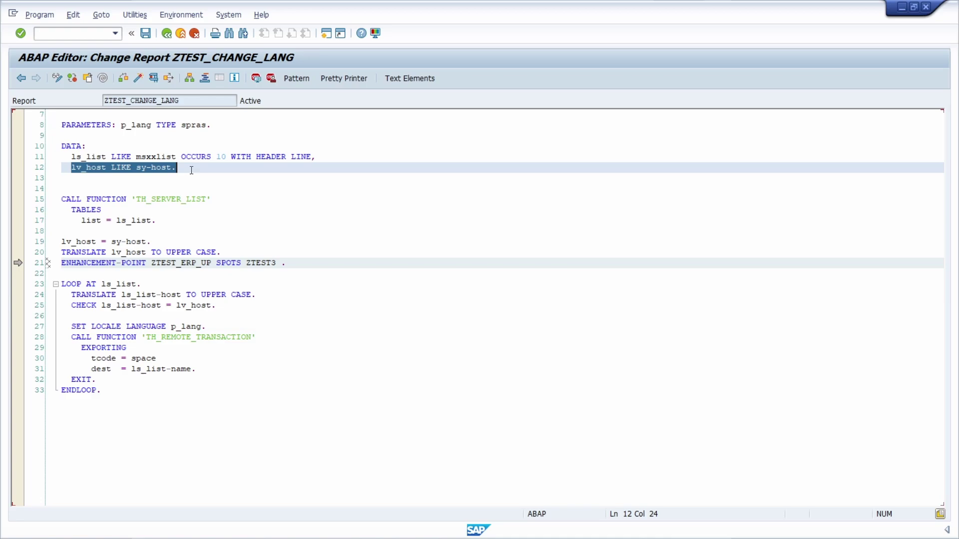
click(187, 168)
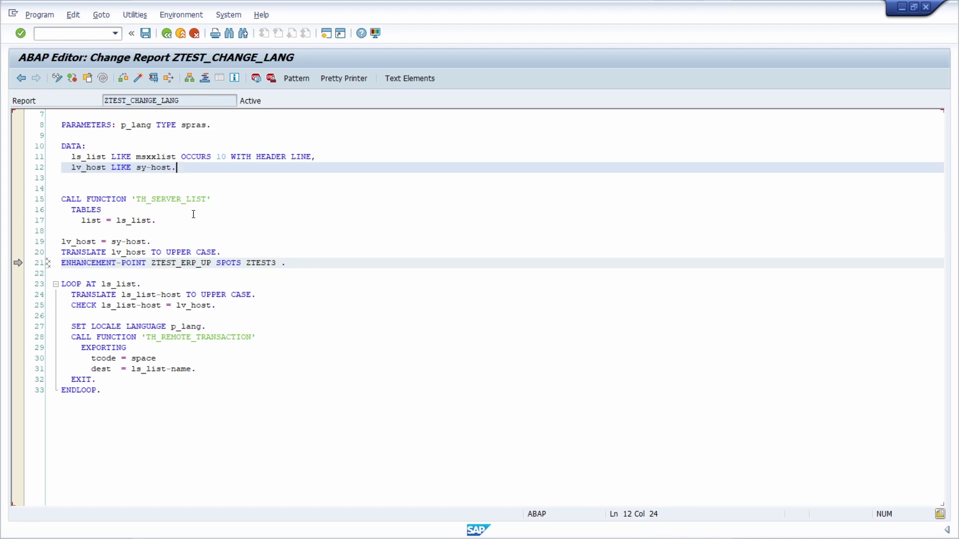
click(168, 230)
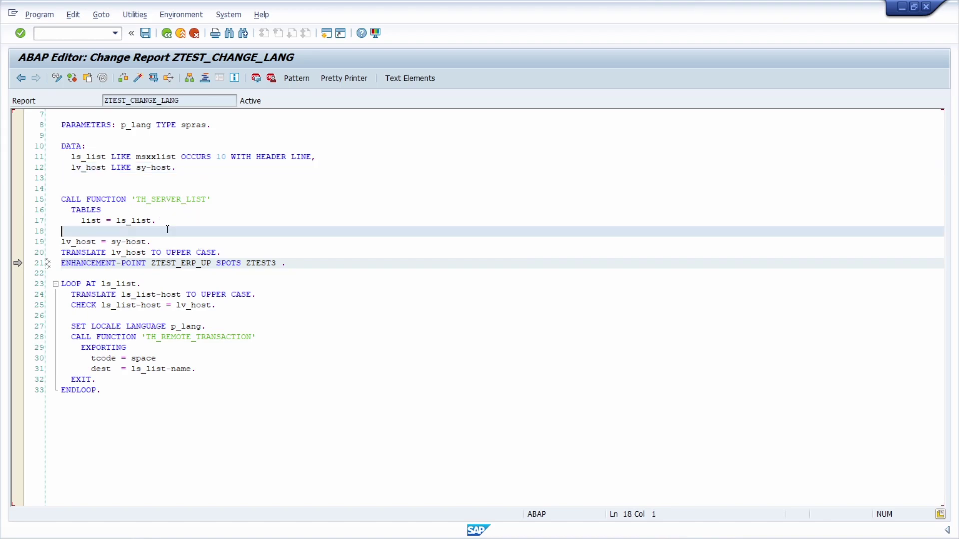
double_click(192, 305)
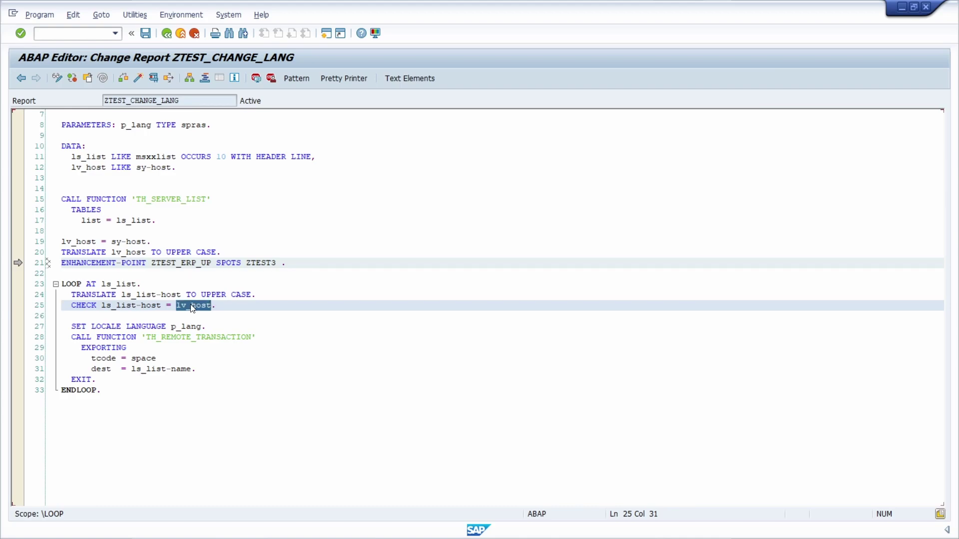
Search the report for lv_host, reach its line-12 declaration, and put the cursor on sy-host
key(ctrl+f)
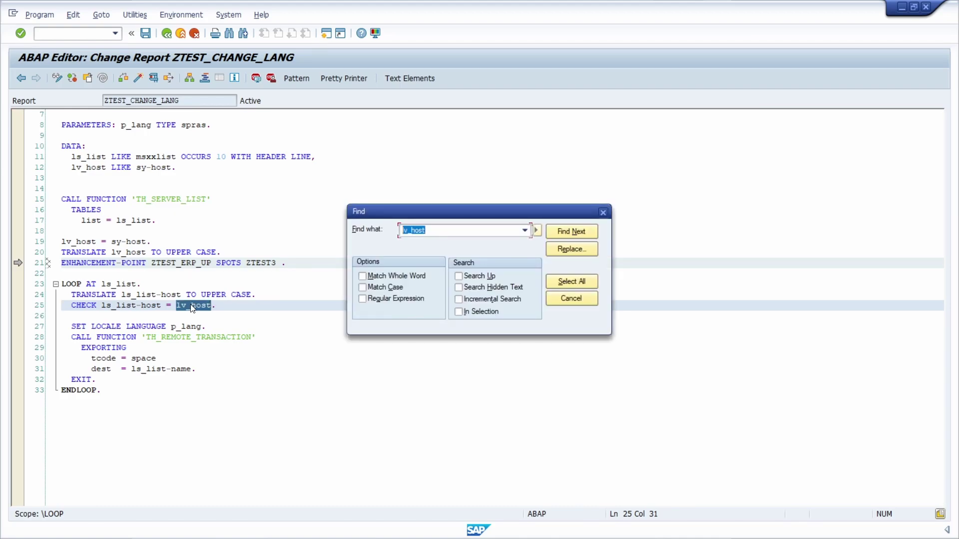
key(Return)
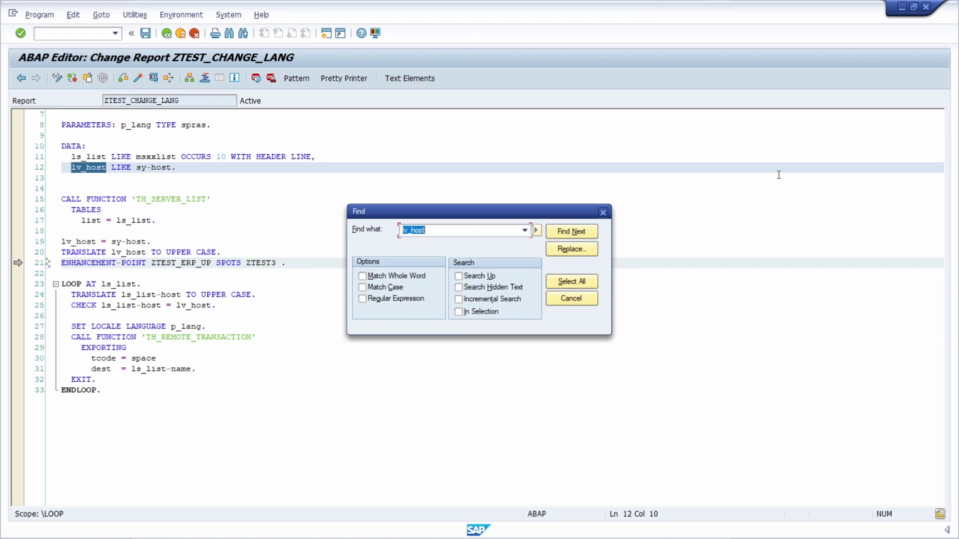
click(602, 212)
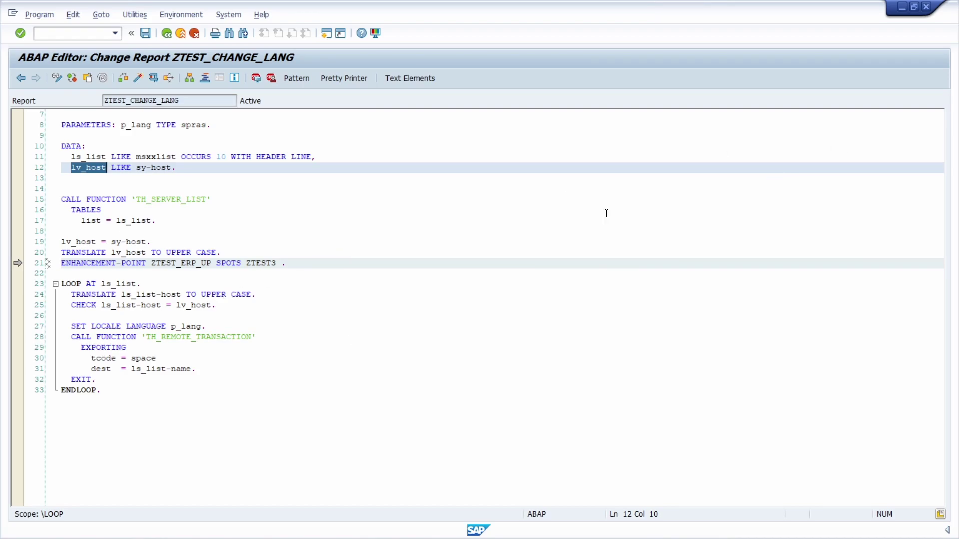
click(158, 170)
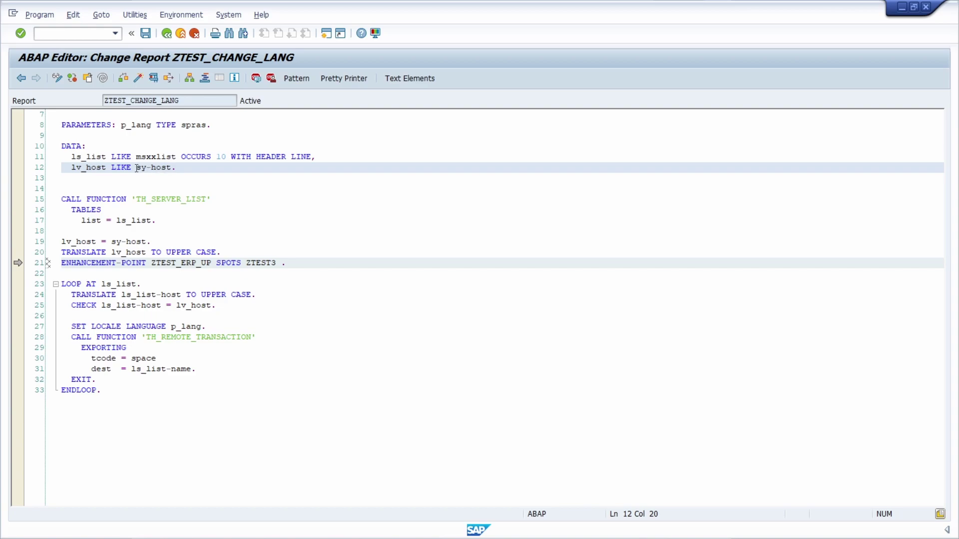
double_click(162, 169)
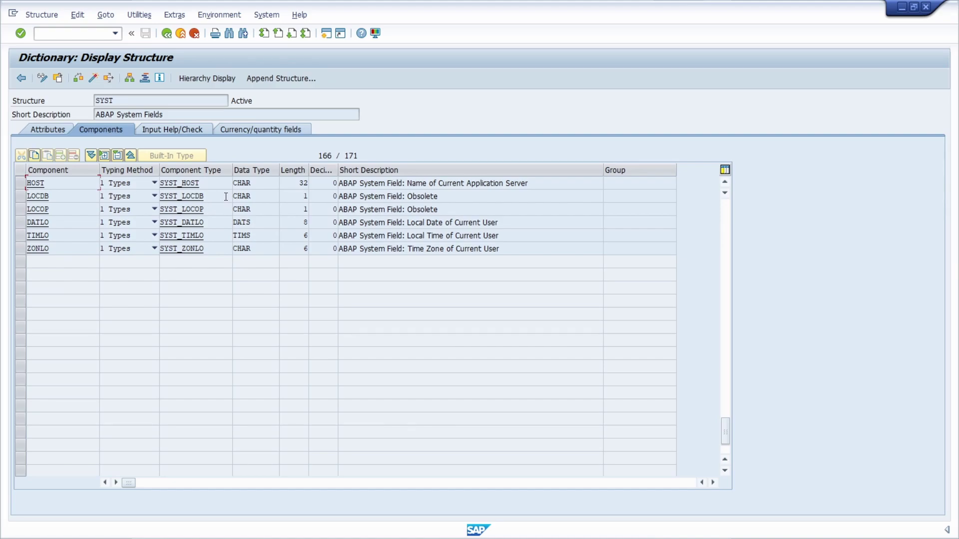
key(F3)
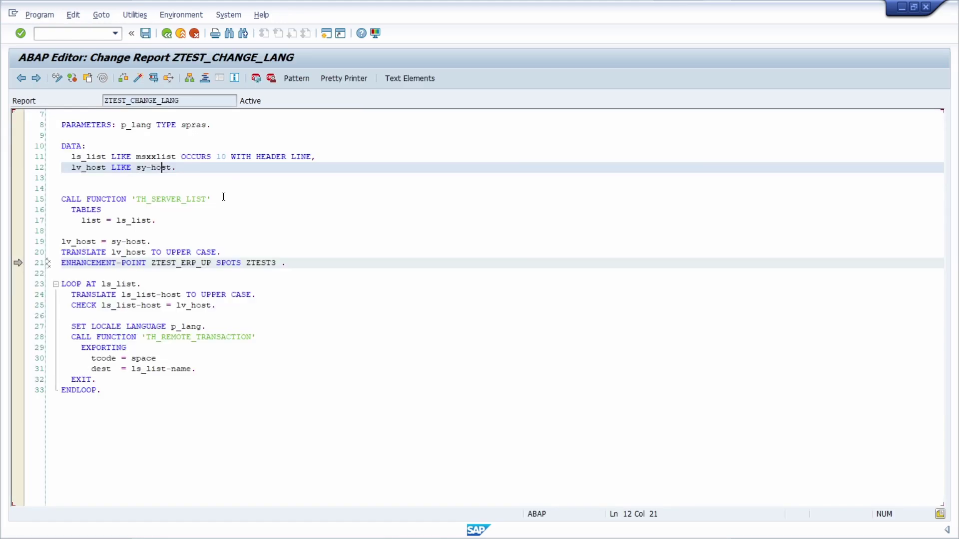